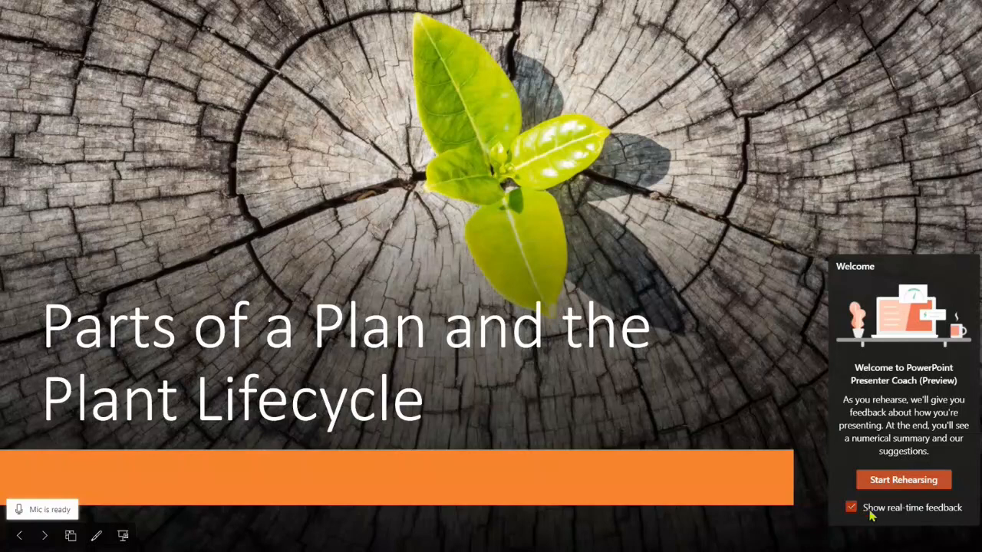
Start the coached rehearsal and advance to the Plant Lifecycle Stages slide while speaking
click(897, 481)
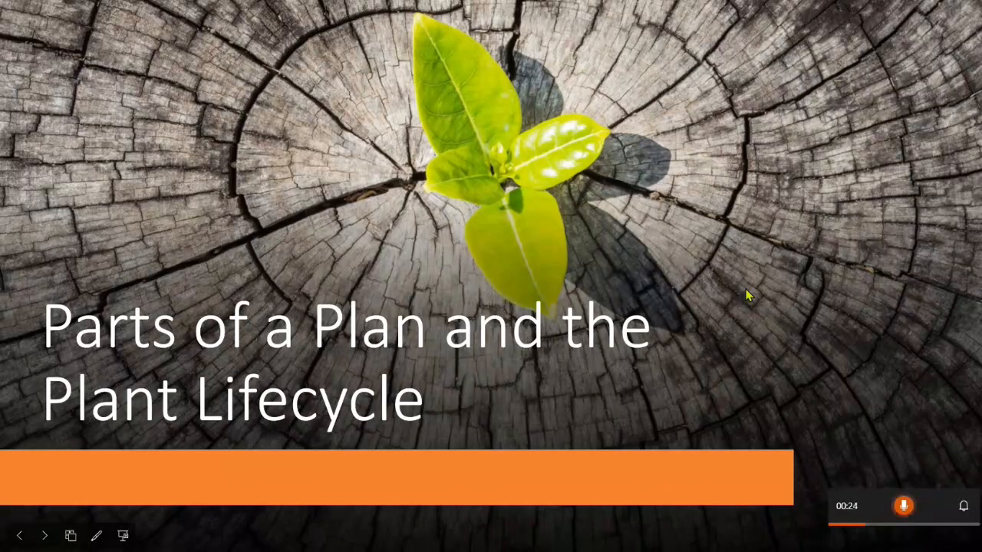
click(748, 295)
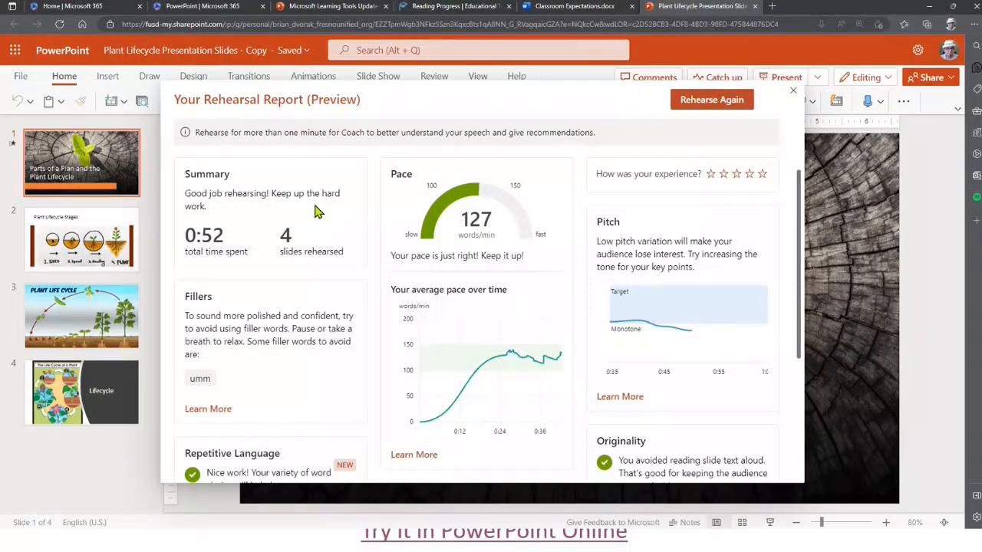
scroll(319, 211, down, 1)
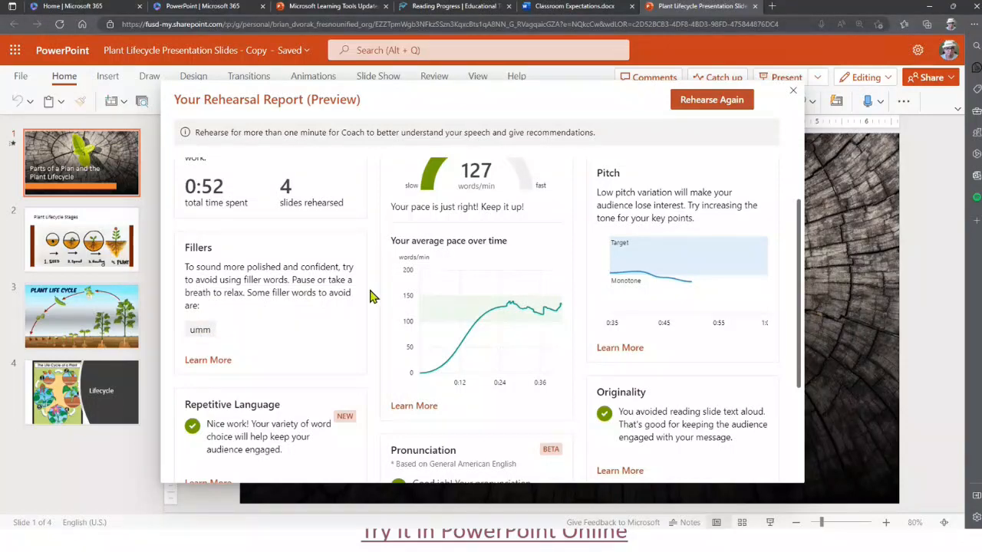
scroll(371, 297, down, 1)
scroll(371, 297, down, 1)
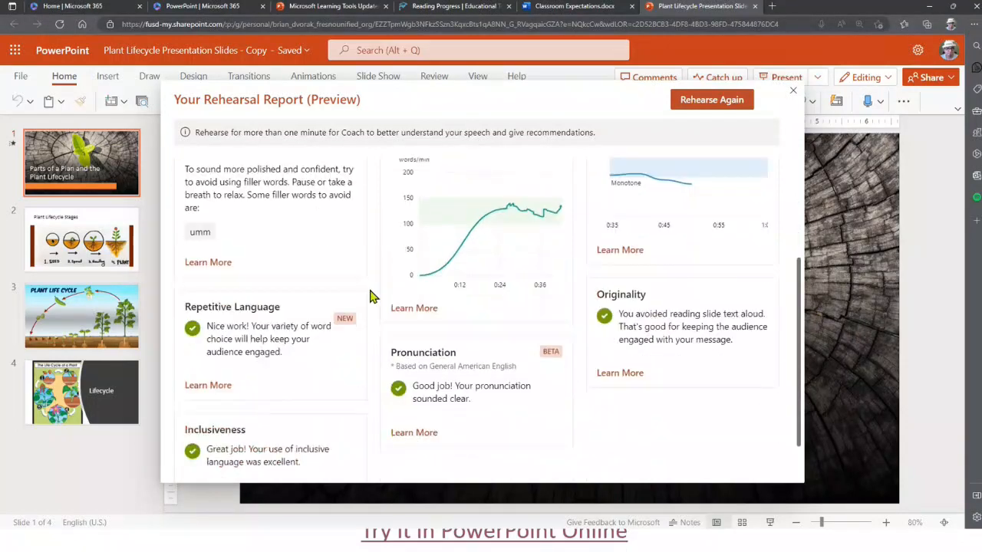
scroll(370, 296, down, 1)
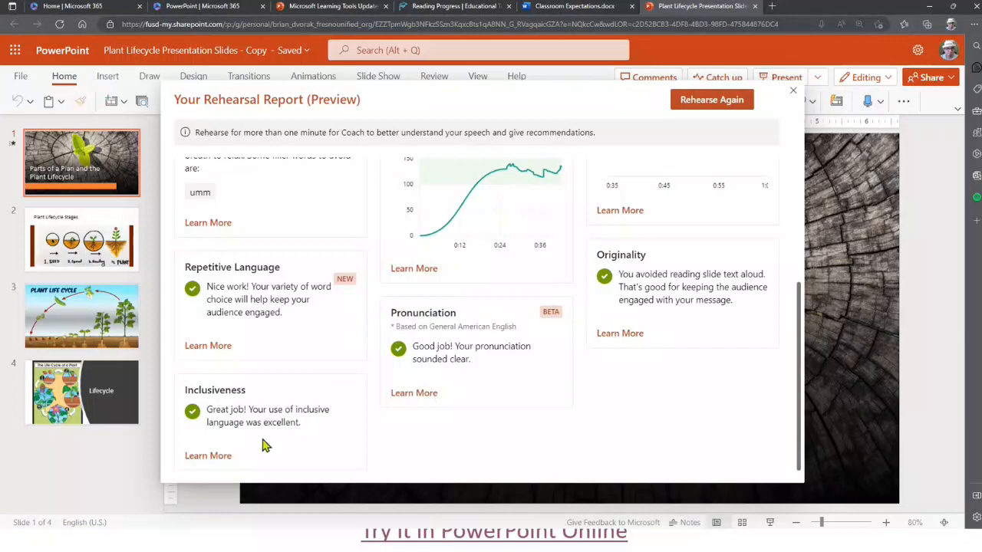
scroll(329, 445, up, 2)
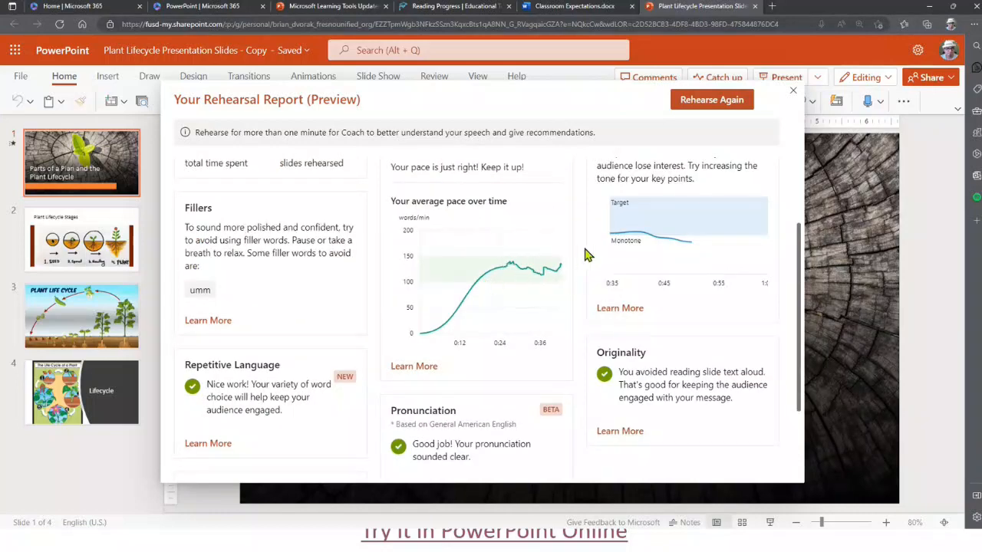
scroll(584, 255, down, 2)
scroll(445, 353, up, 1)
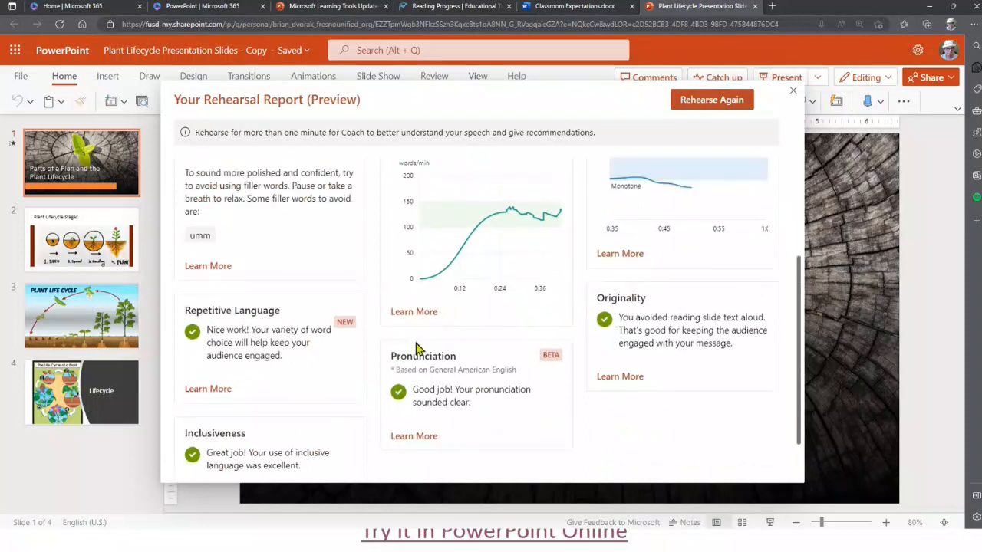
scroll(417, 349, down, 1)
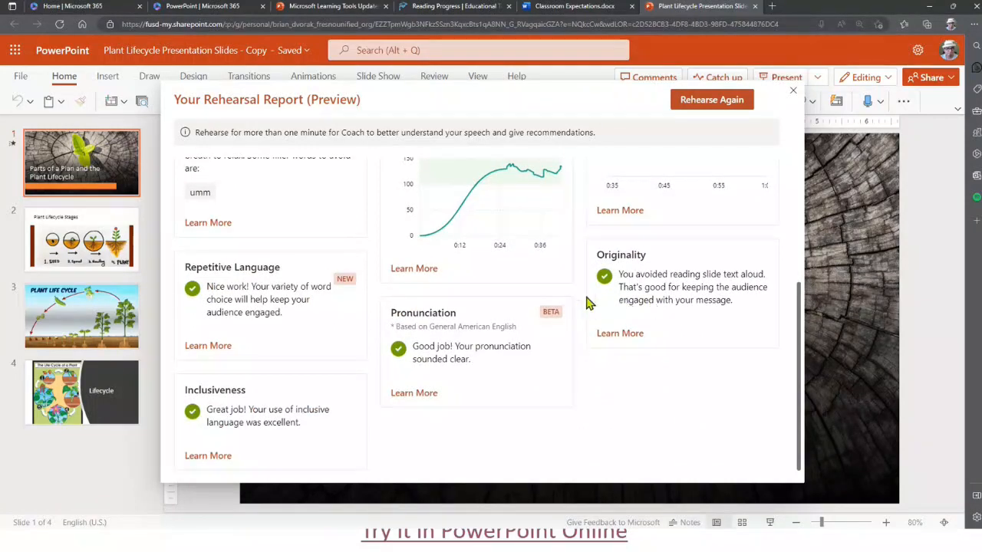
scroll(583, 276, up, 5)
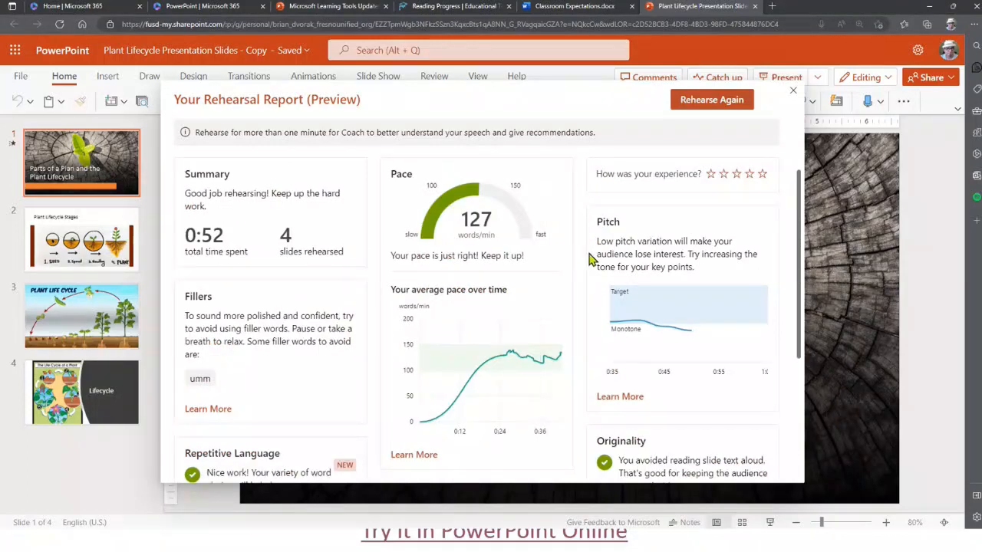
scroll(719, 256, down, 1)
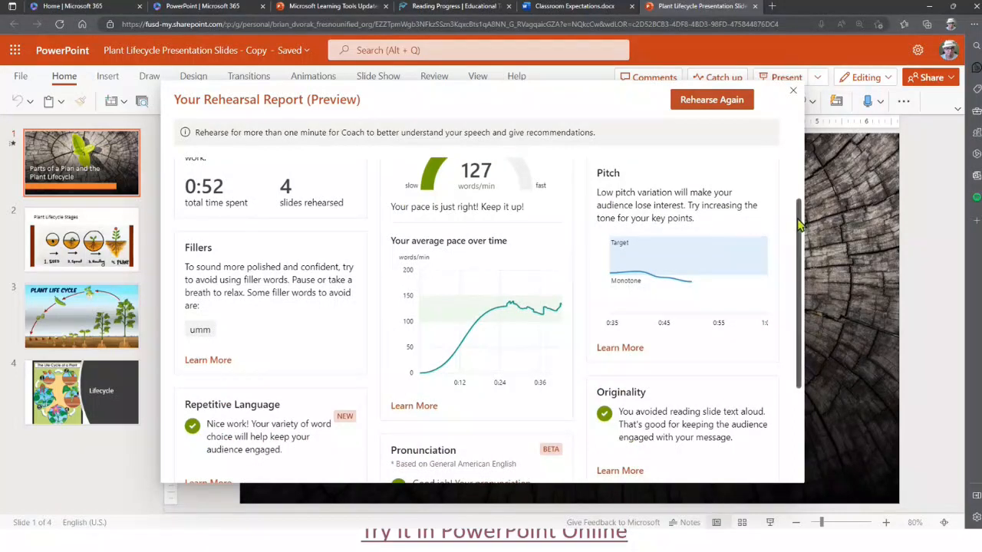
drag(798, 224, 799, 172)
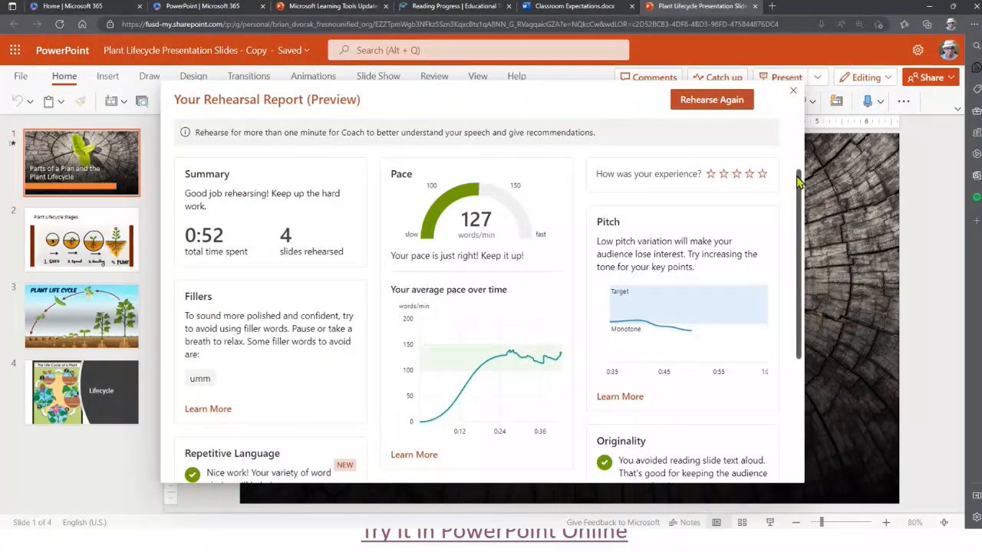
drag(799, 181, 815, 307)
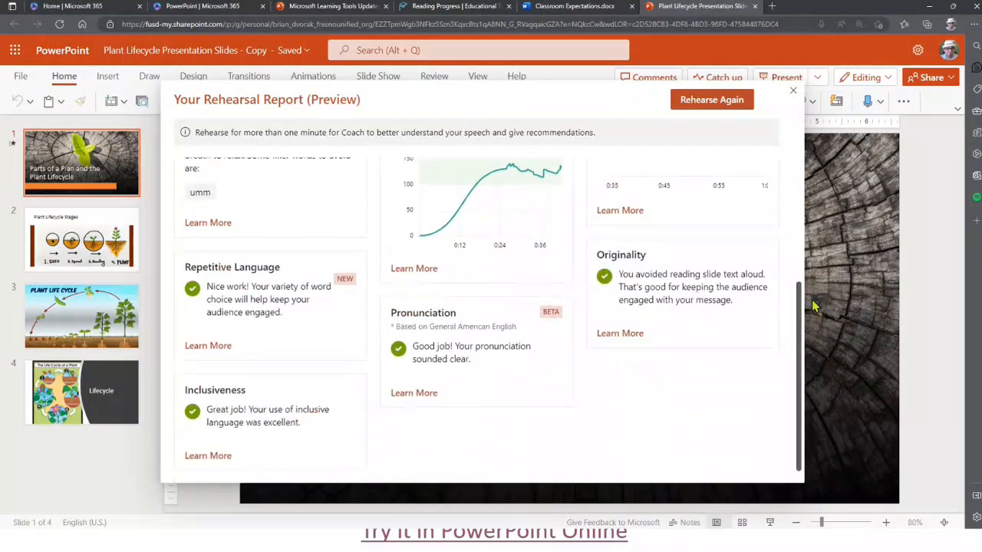
scroll(815, 306, up, 5)
Close the rehearsal report after reviewing it, returning to the title slide editor
click(793, 91)
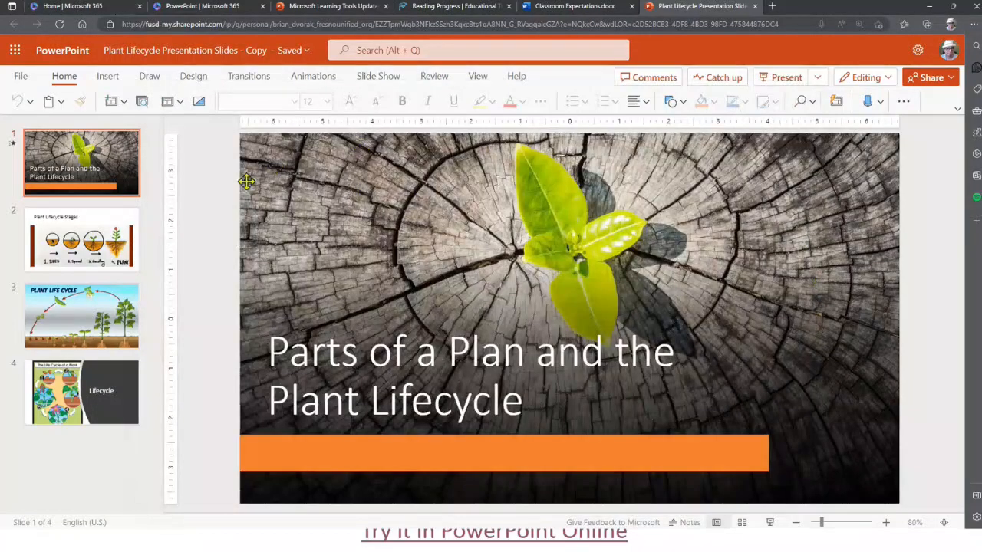